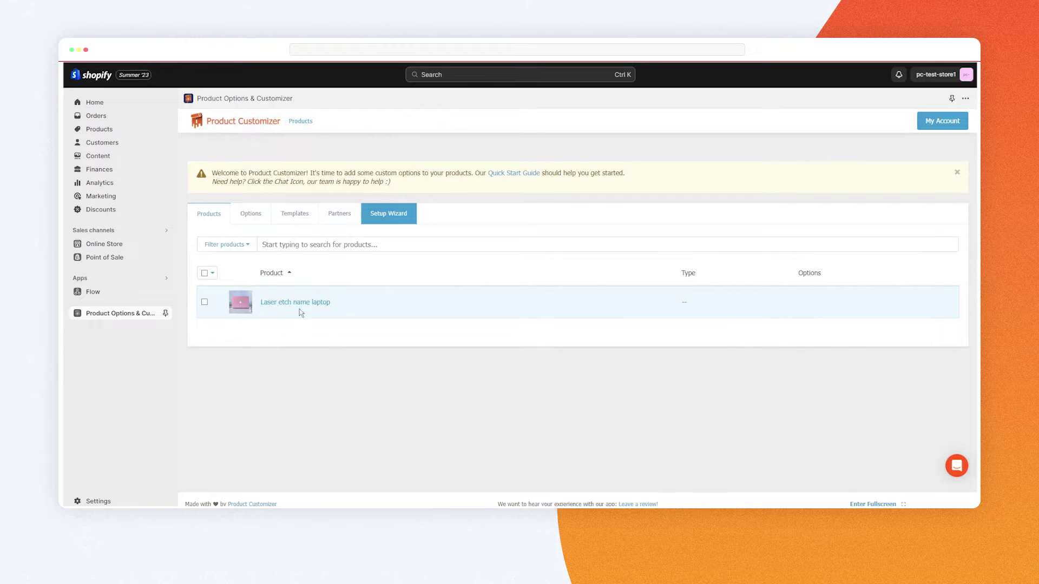
Open the support chat widget over the products list
click(958, 466)
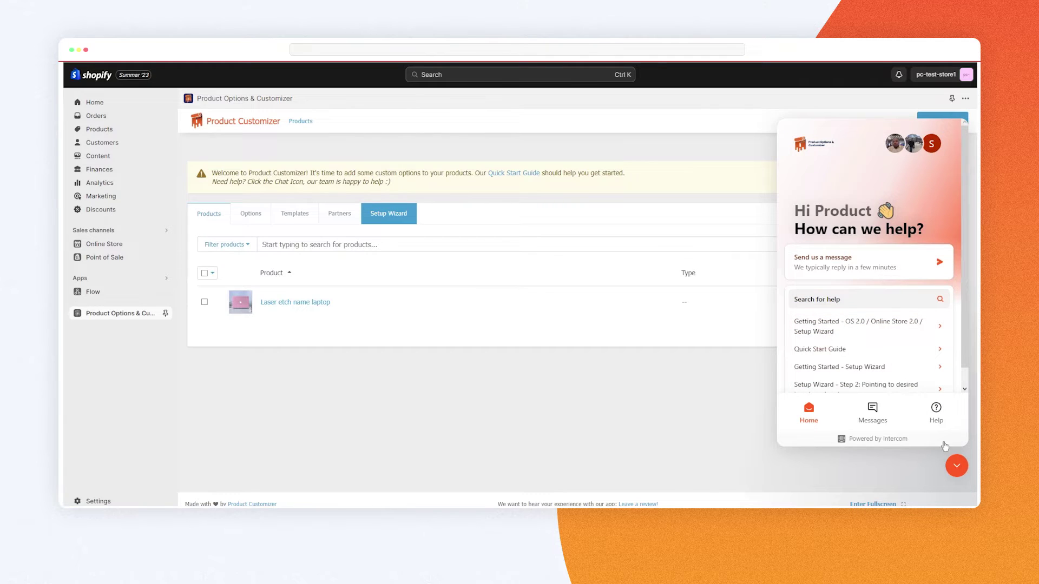
Close the help chat and start a blank option from the Options list
click(958, 465)
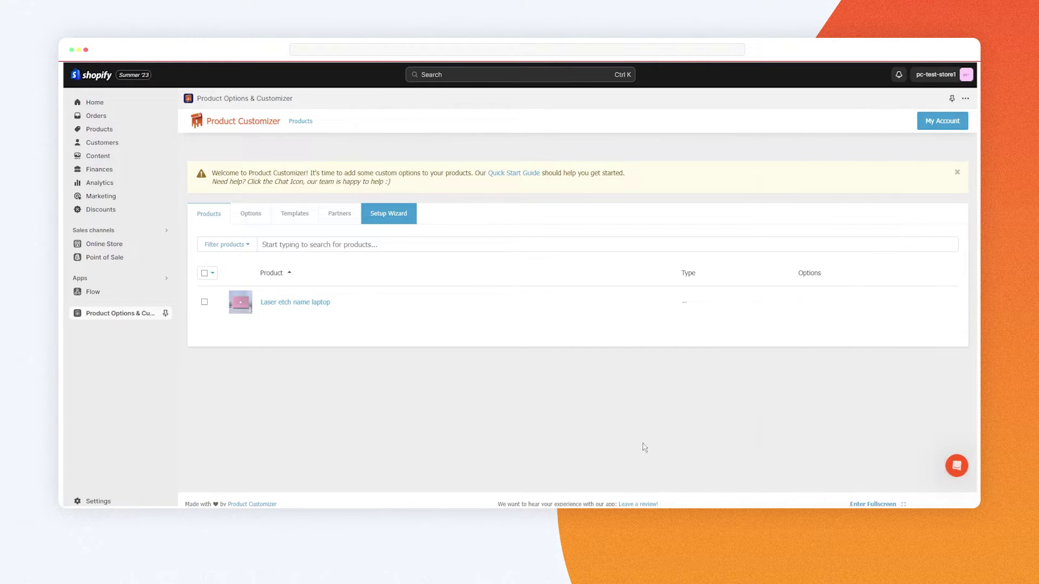
click(251, 213)
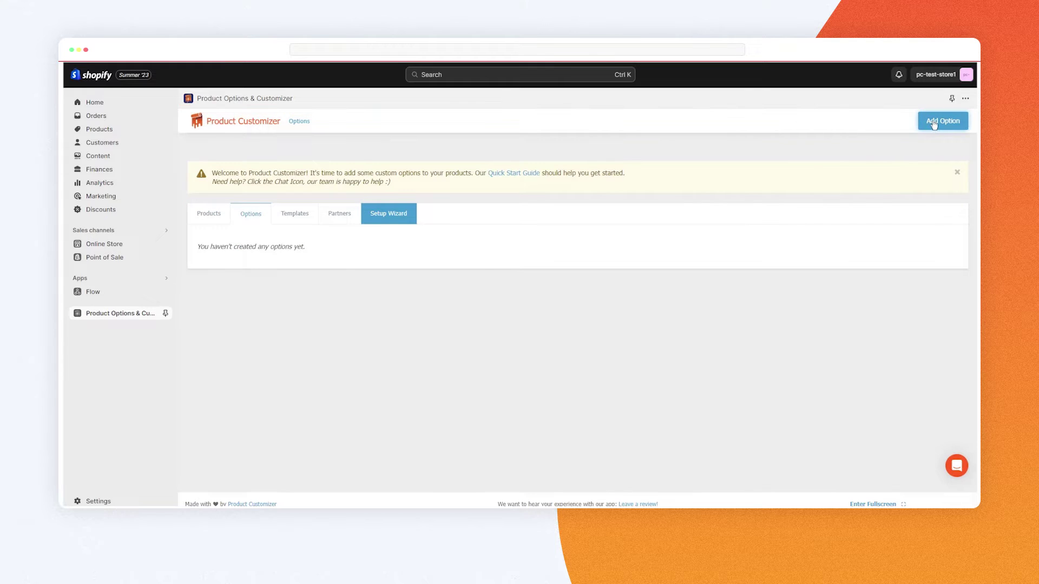
click(935, 121)
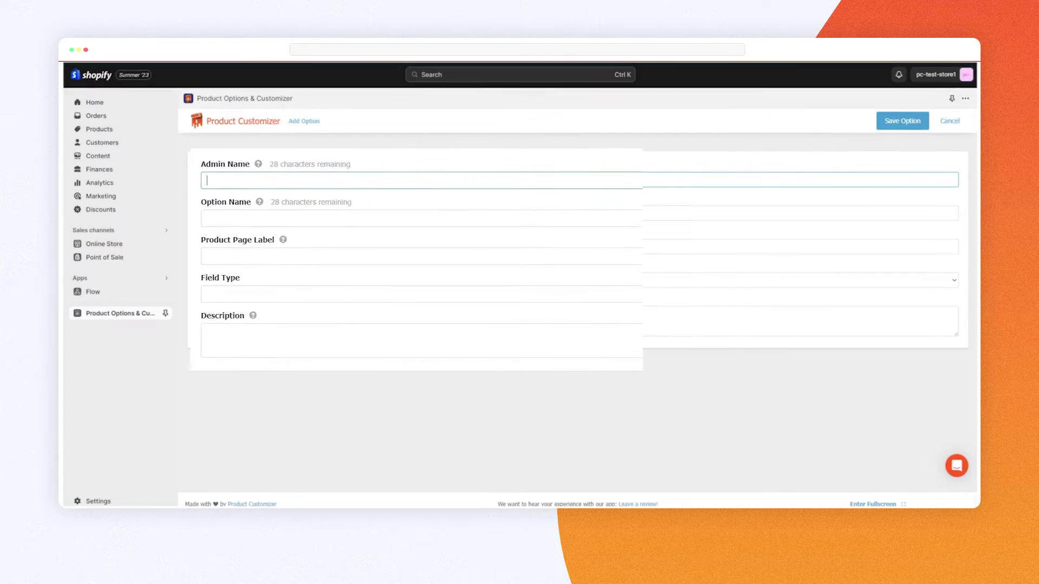
text(Engraving)
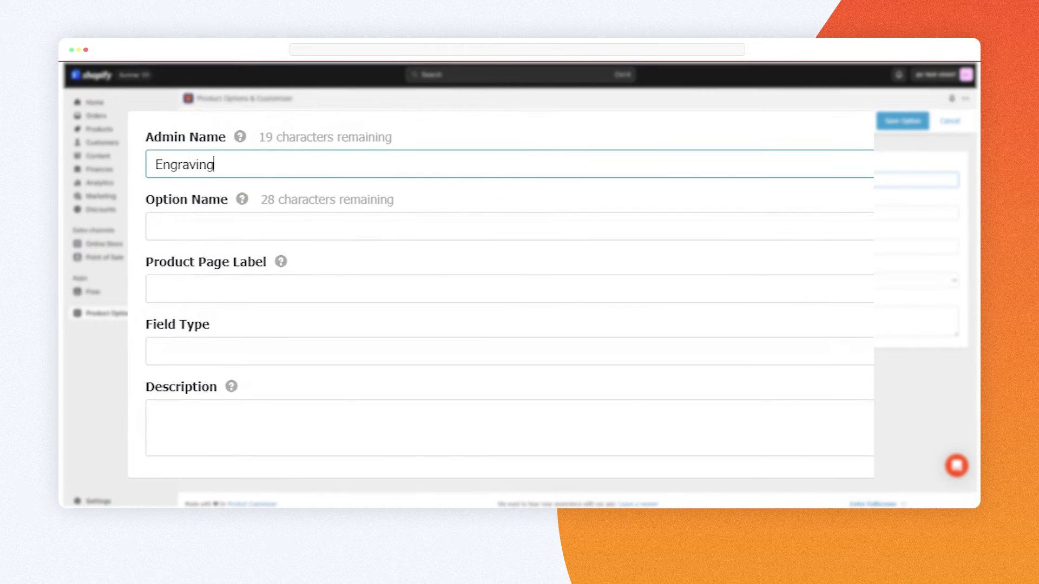
Copy 'Engraving' into Option Name and Product Page Label, and write the engraving description
key(ctrl+a)
key(ctrl+c)
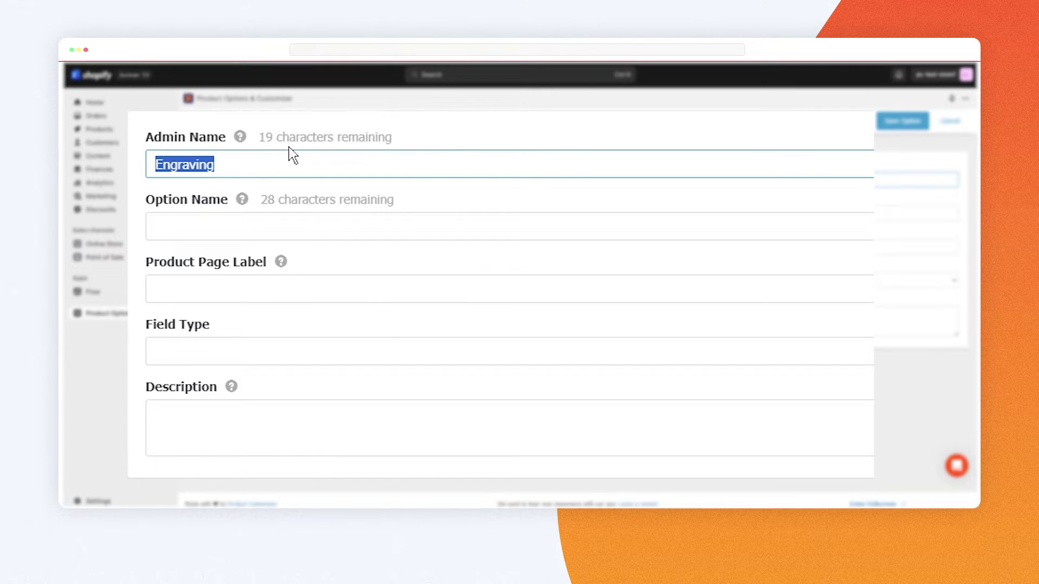
click(366, 224)
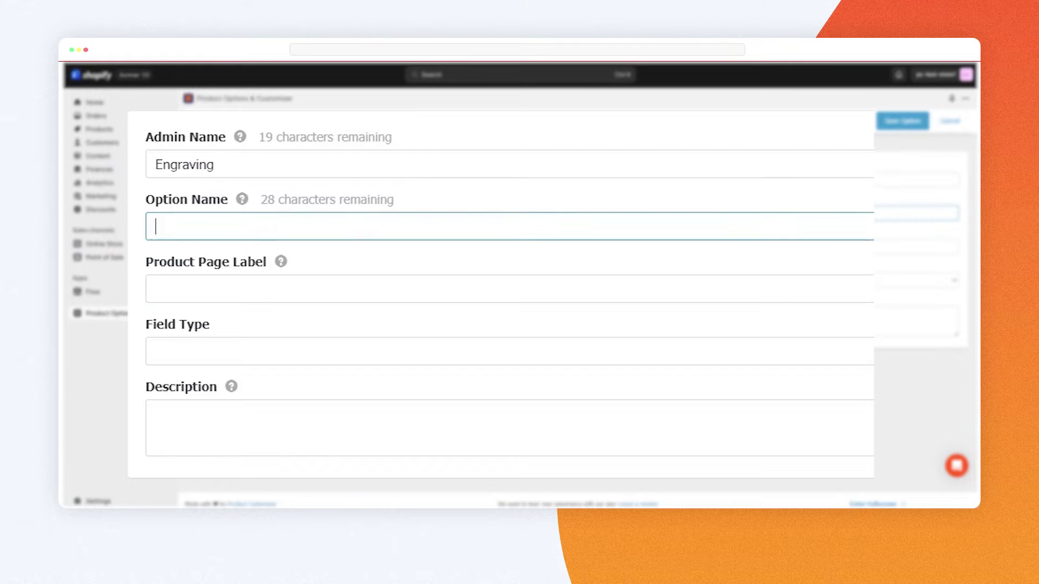
key(ctrl+v)
click(366, 289)
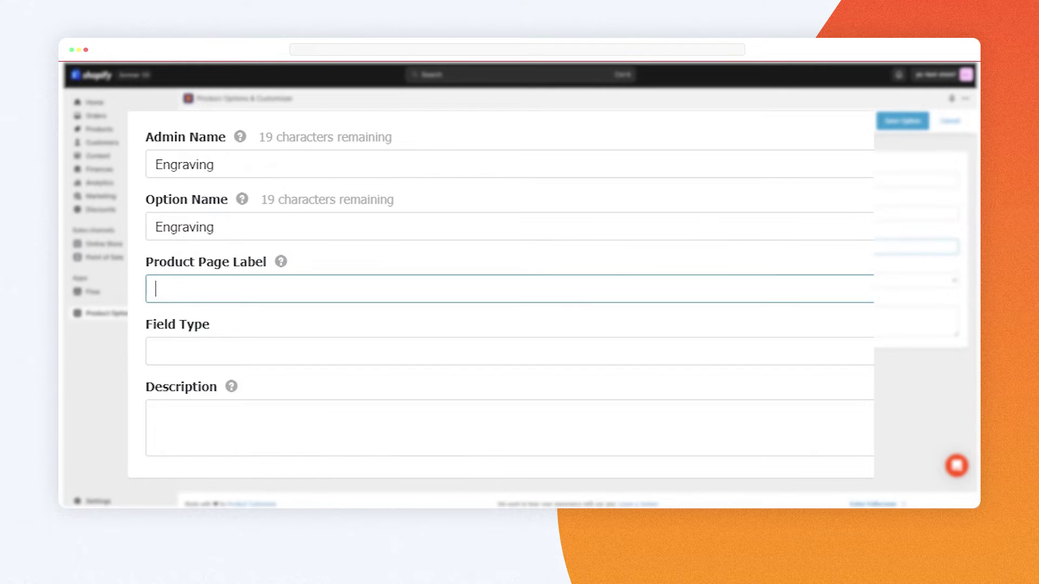
text(Engraving)
key(Tab)
key(Tab)
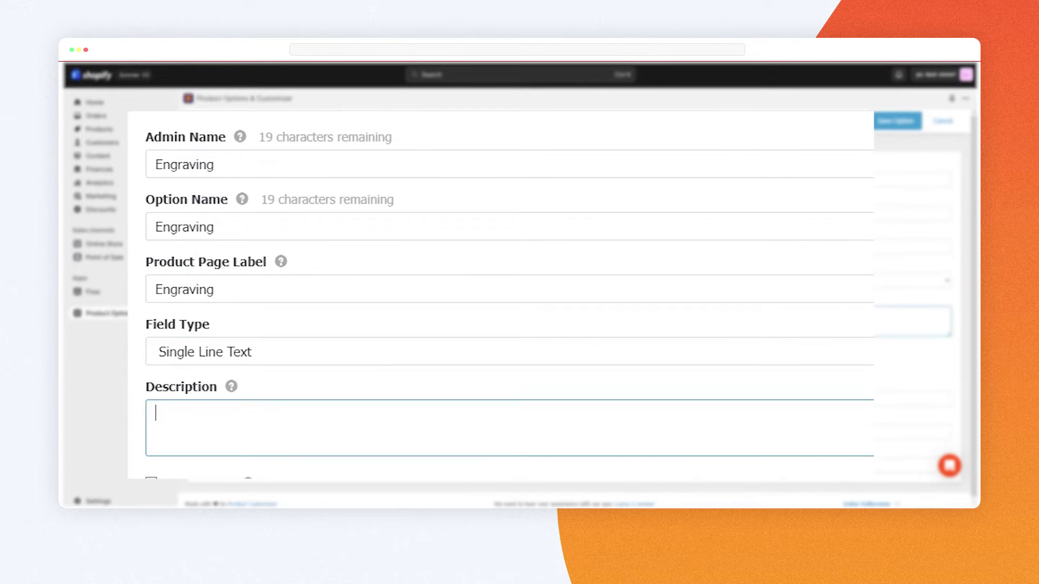
text(Please enter your fir)
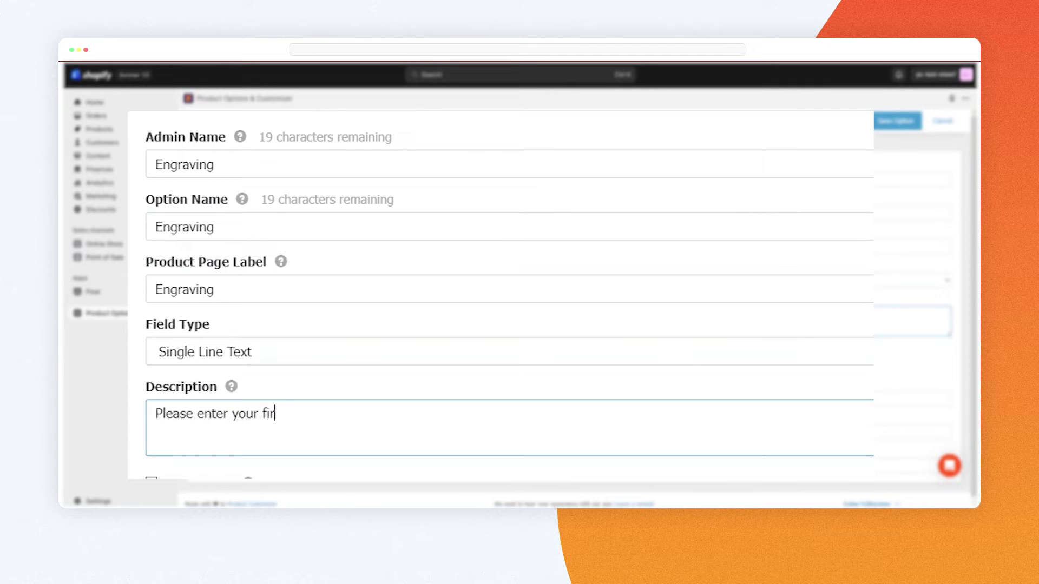
text(st name/ Nmaa)
key(BackSpace)
key(BackSpace)
key(BackSpace)
text(ame you want enf)
key(BackSpace)
text(gra)
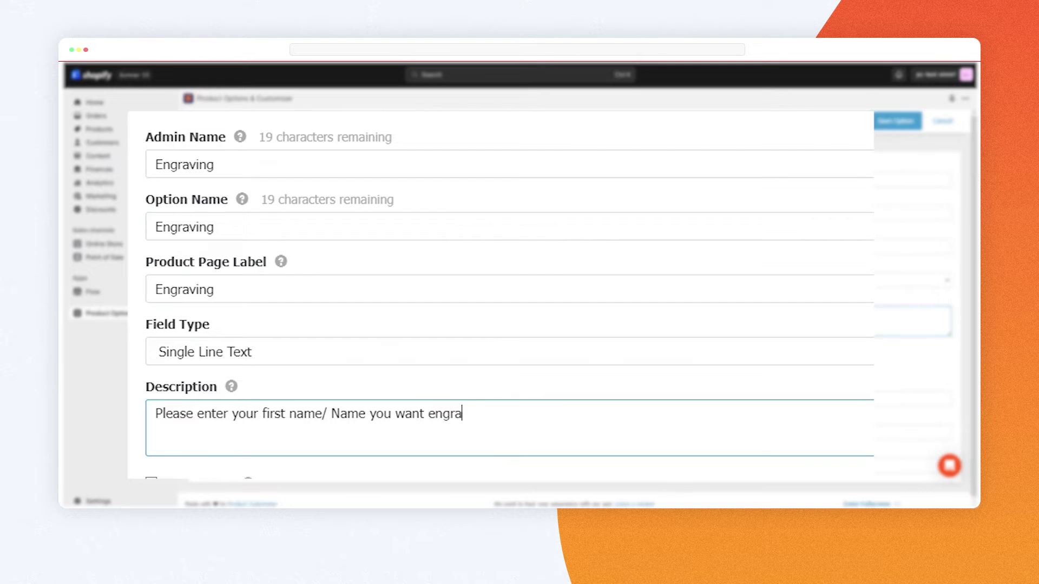
text(ved)
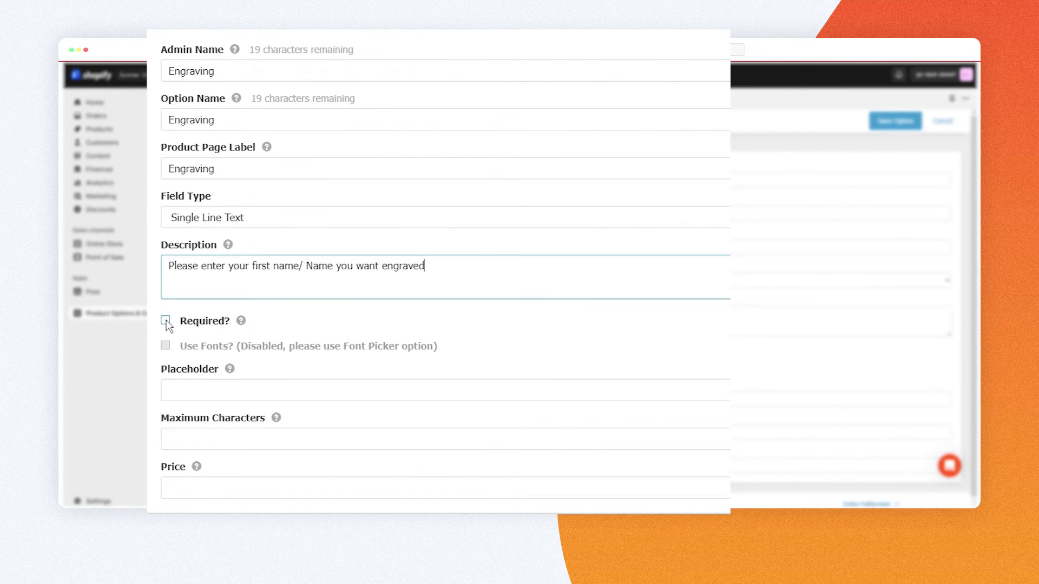
Make Engraving required with a placeholder, 15-character limit and $15 price, and save it
click(164, 335)
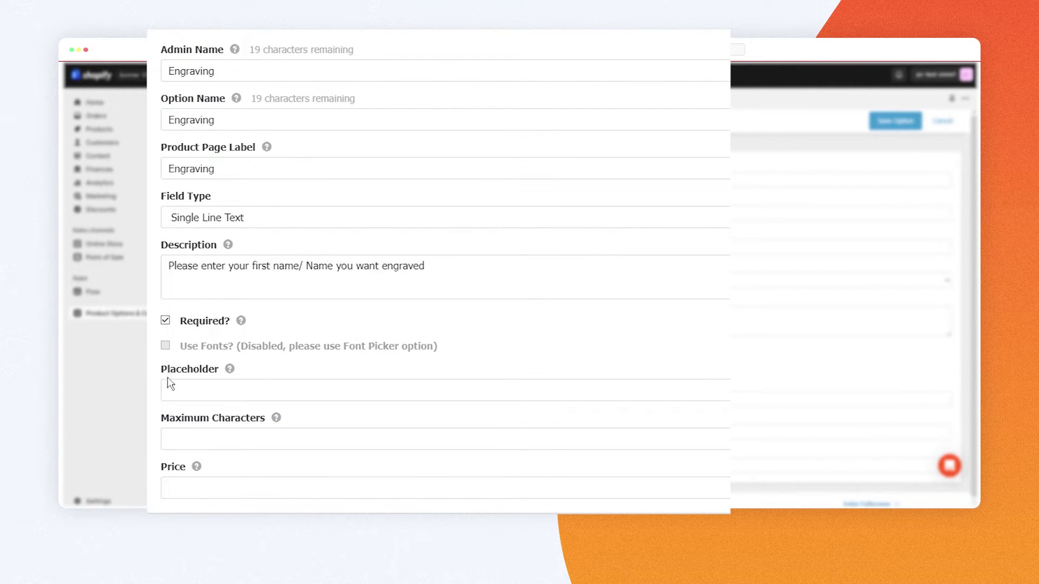
click(244, 391)
text(For)
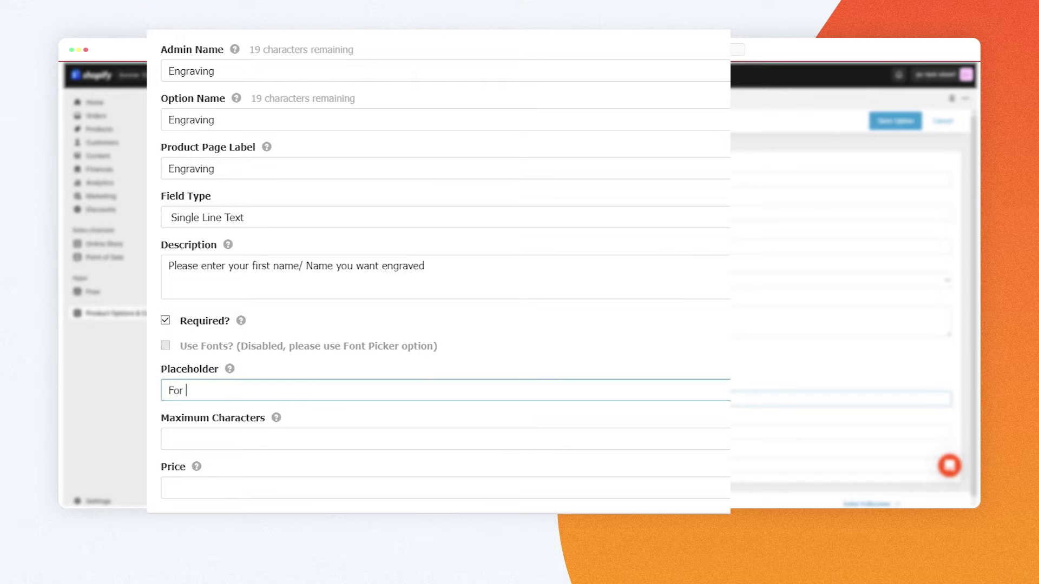
text(ex: Jenny or Amber)
key(Tab)
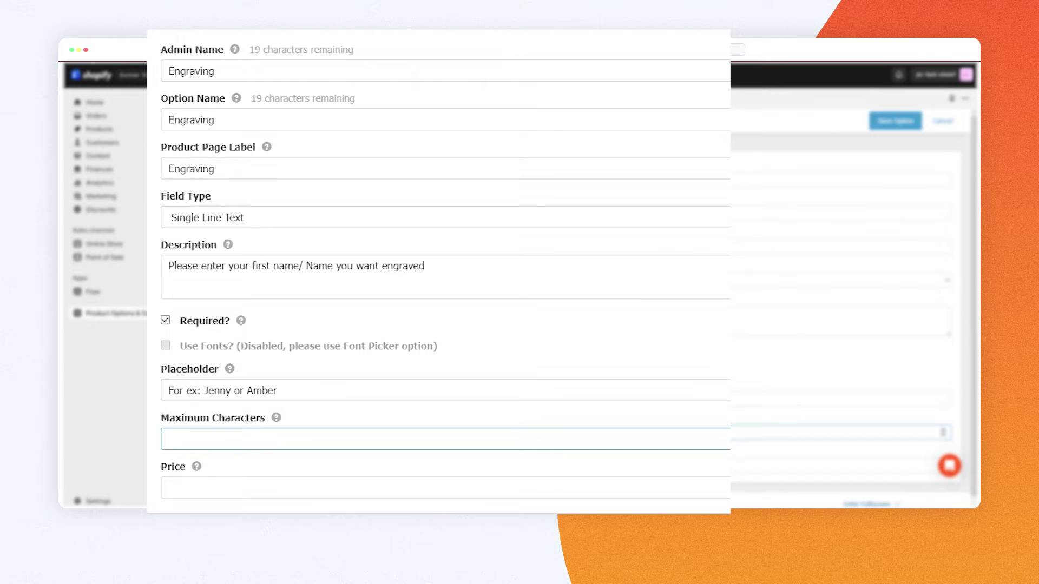
text(15)
key(Tab)
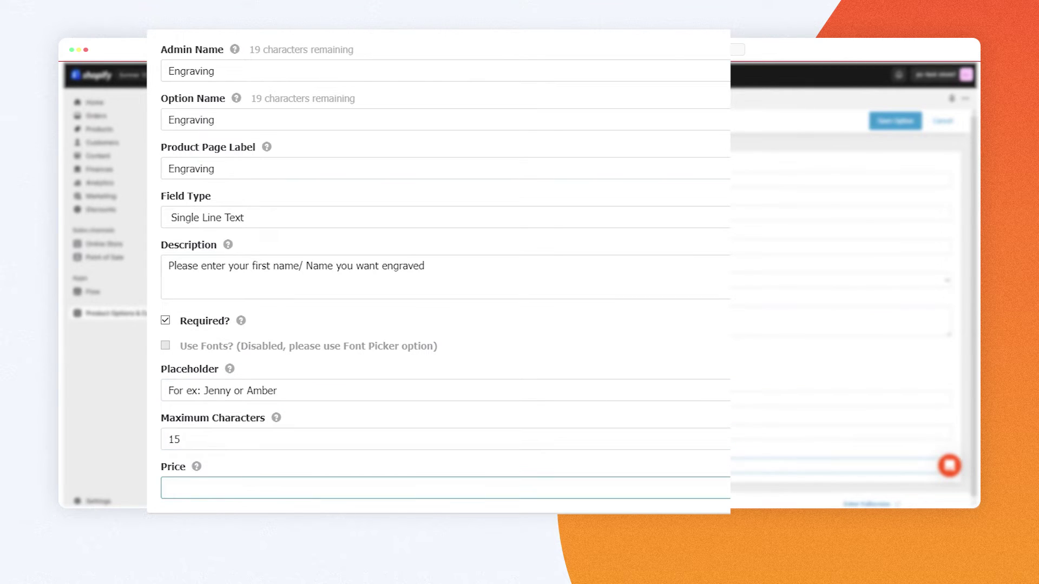
text(15)
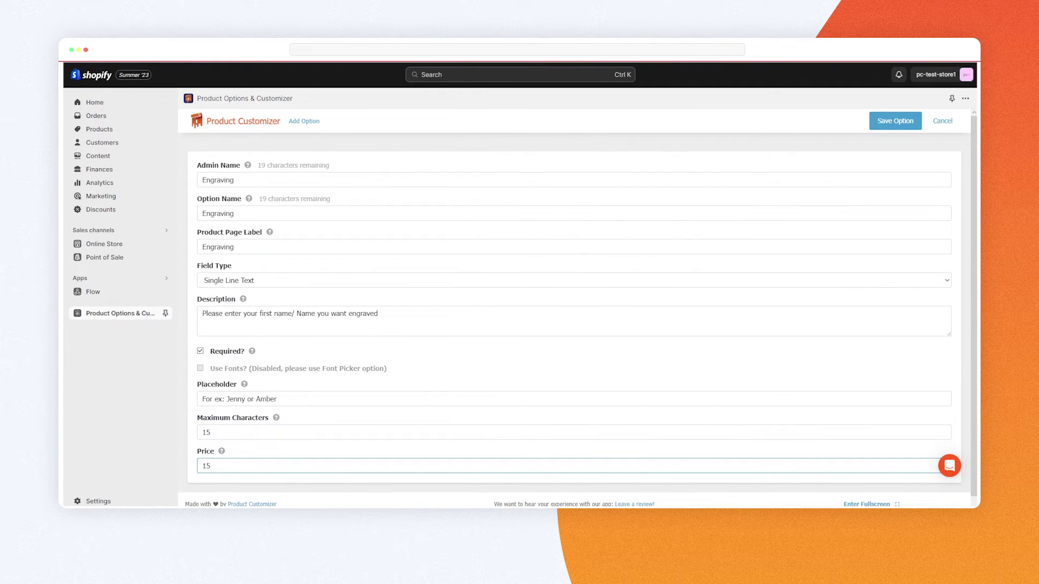
click(894, 121)
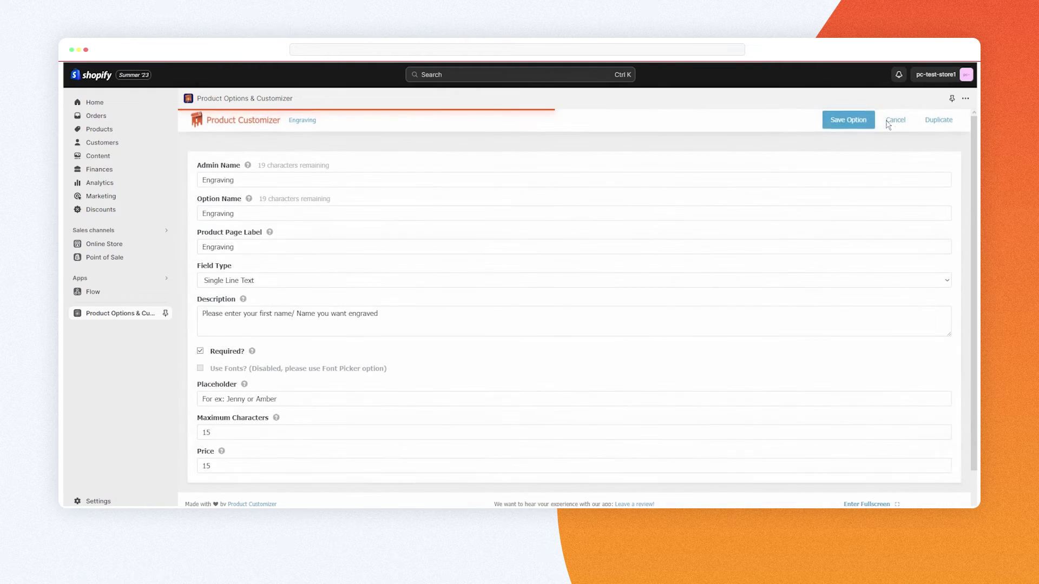
click(269, 124)
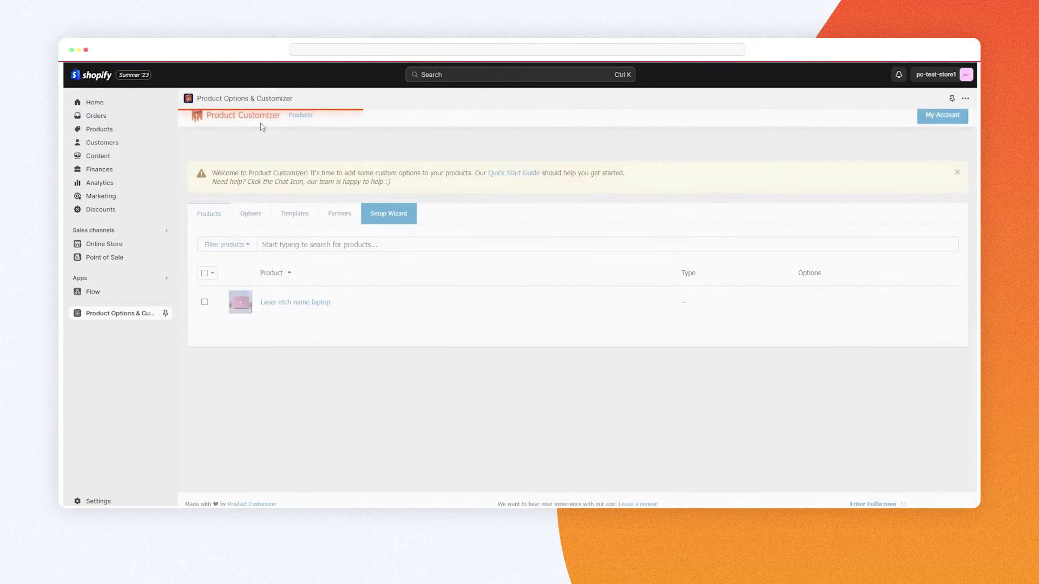
Bulk-add the Engraving option to the selected Laser etch name laptop
click(205, 302)
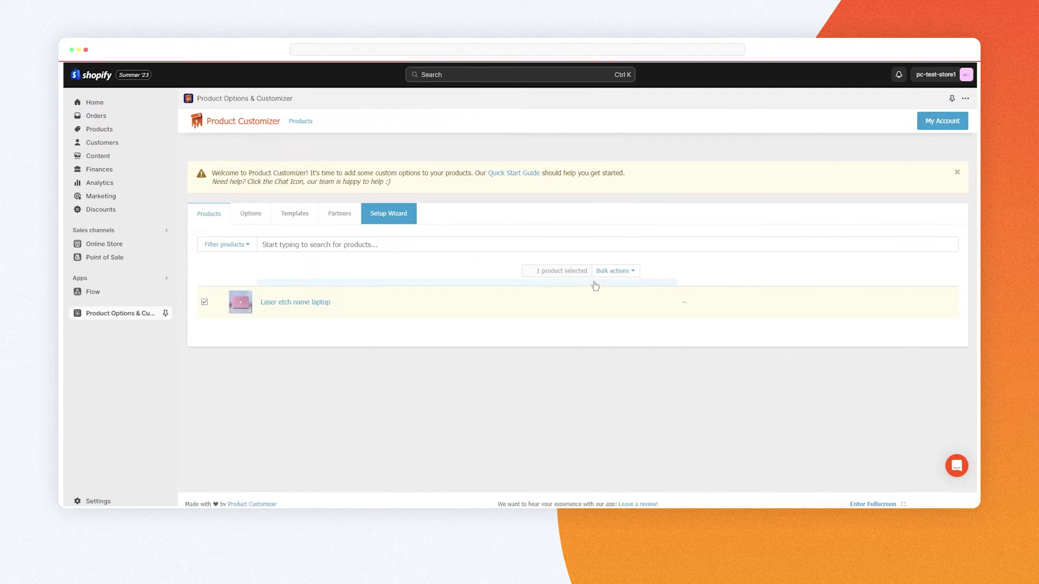
click(610, 271)
click(612, 286)
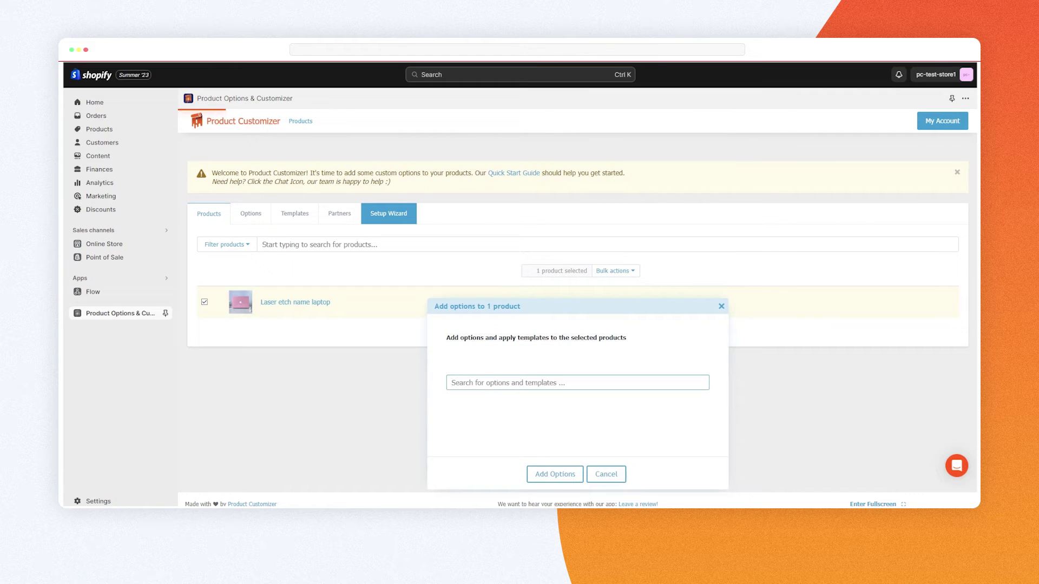
text(e)
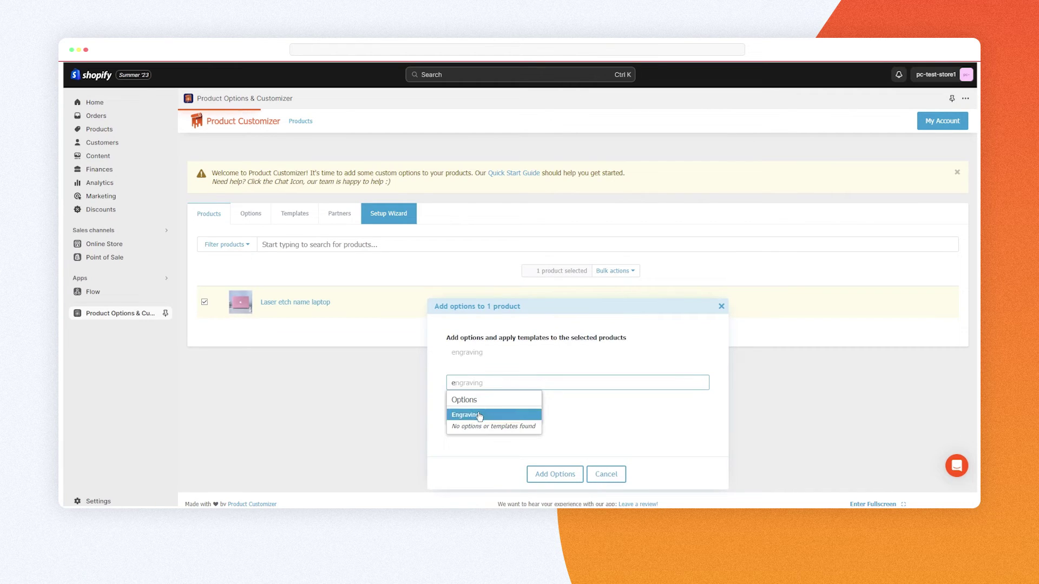
click(479, 415)
click(556, 474)
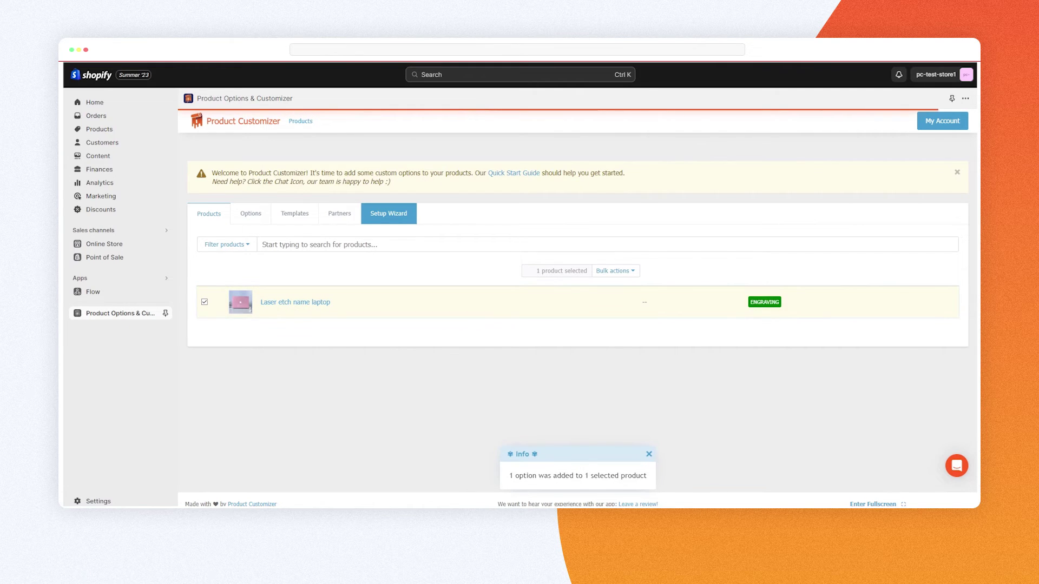
Deselect the laptop, open its options page, and clear the search field
click(205, 302)
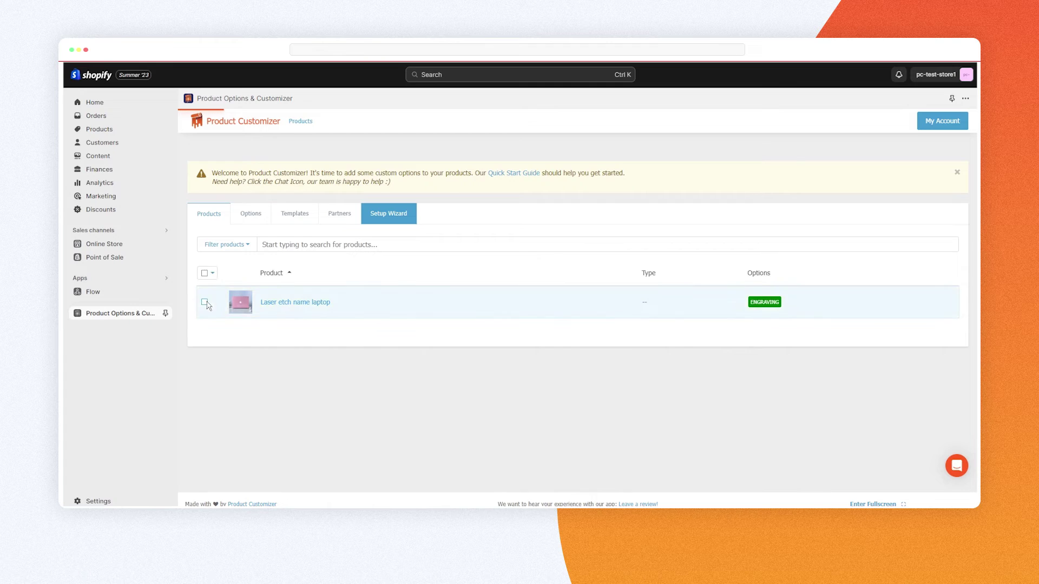
click(294, 302)
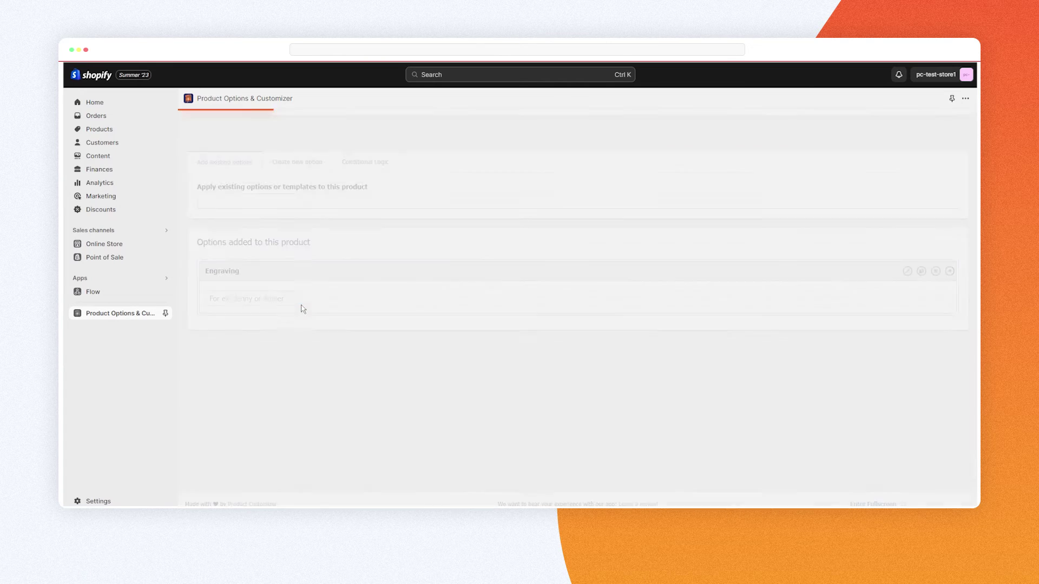
text(en)
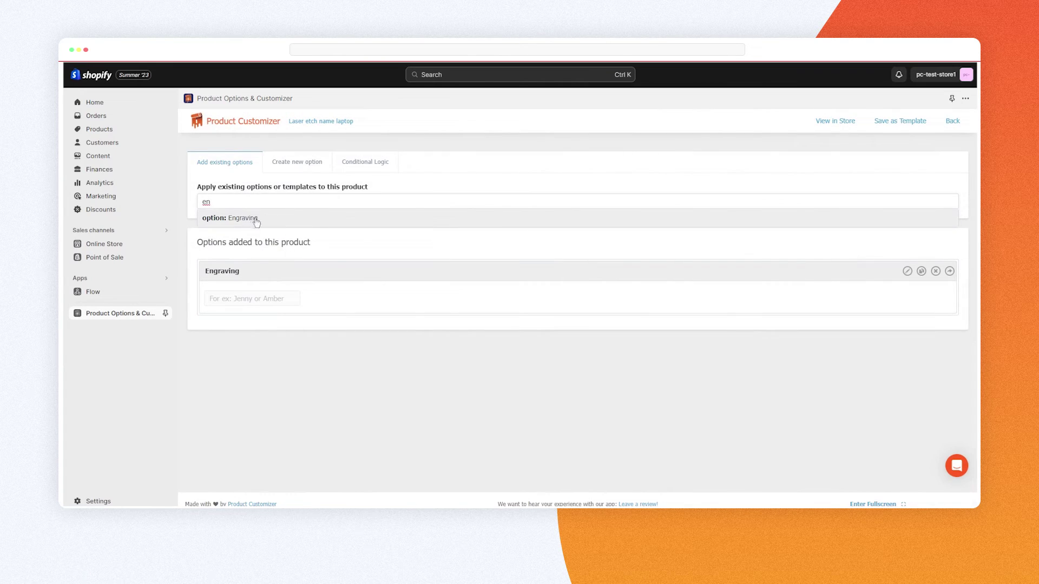
click(240, 219)
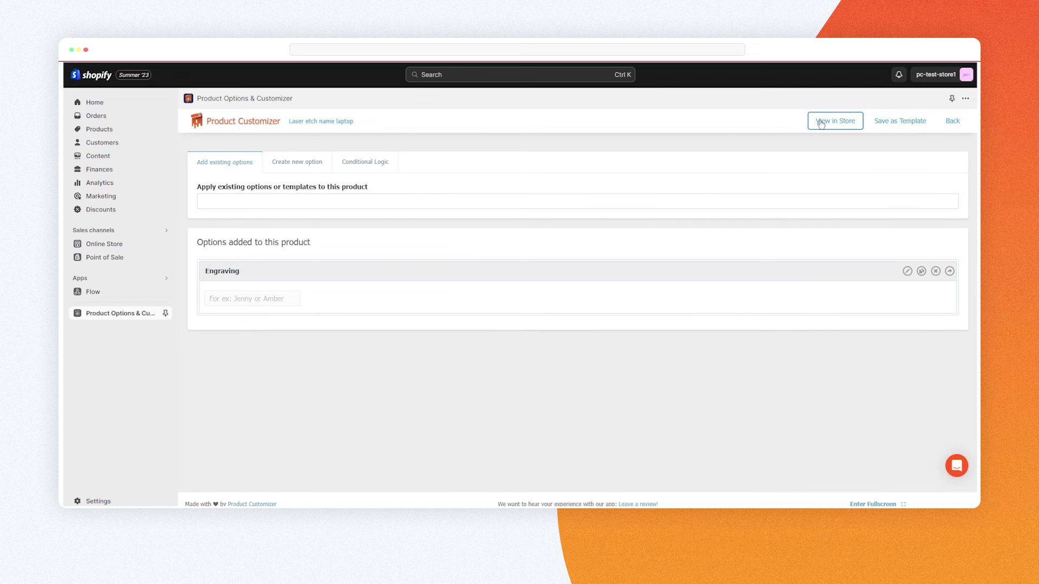
View the laptop in the store, add it to the cart engraved 'Michael', and open the cart
click(822, 124)
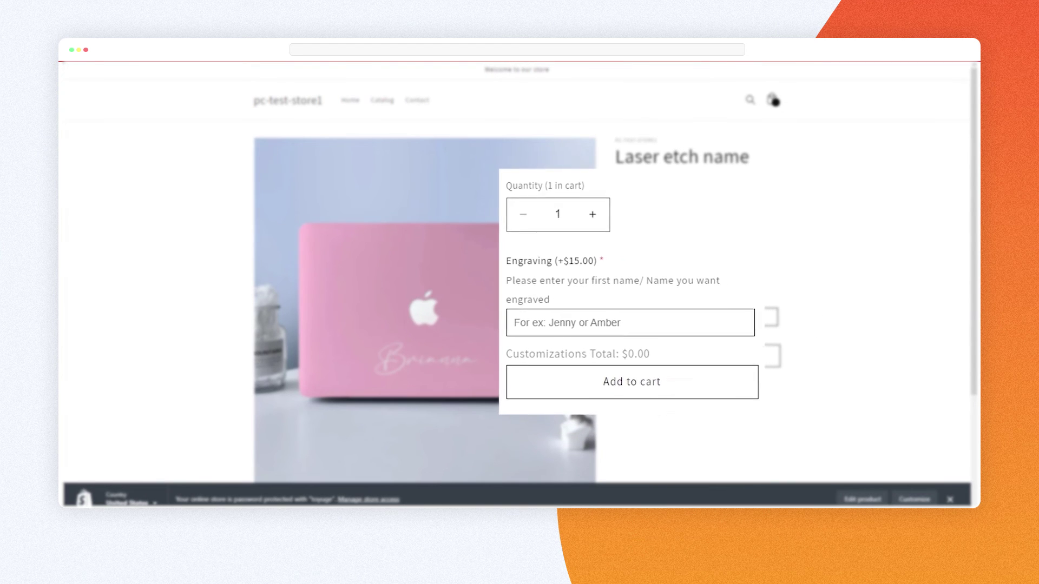
click(618, 320)
text(Mi)
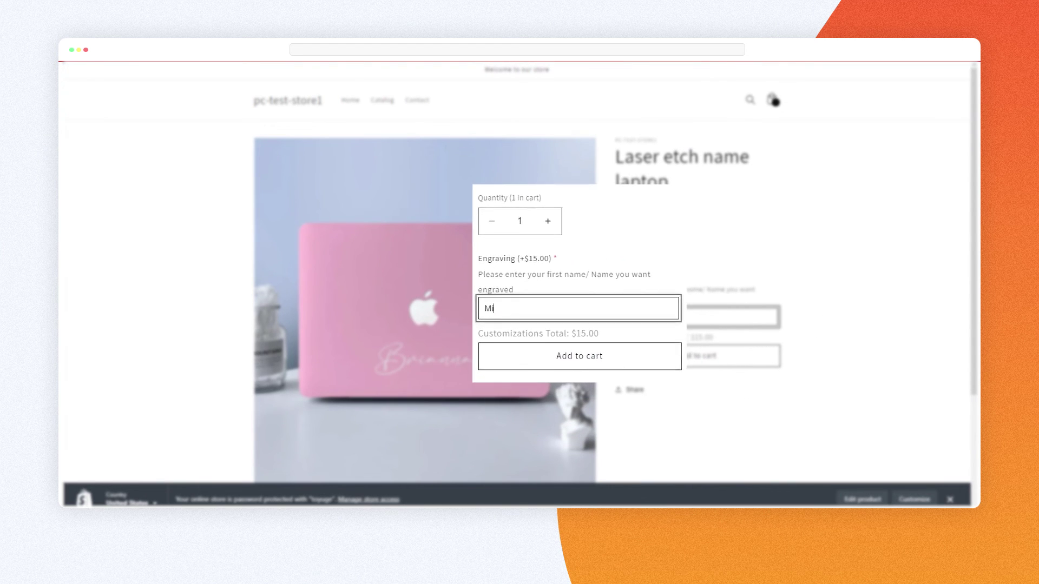
text(chael)
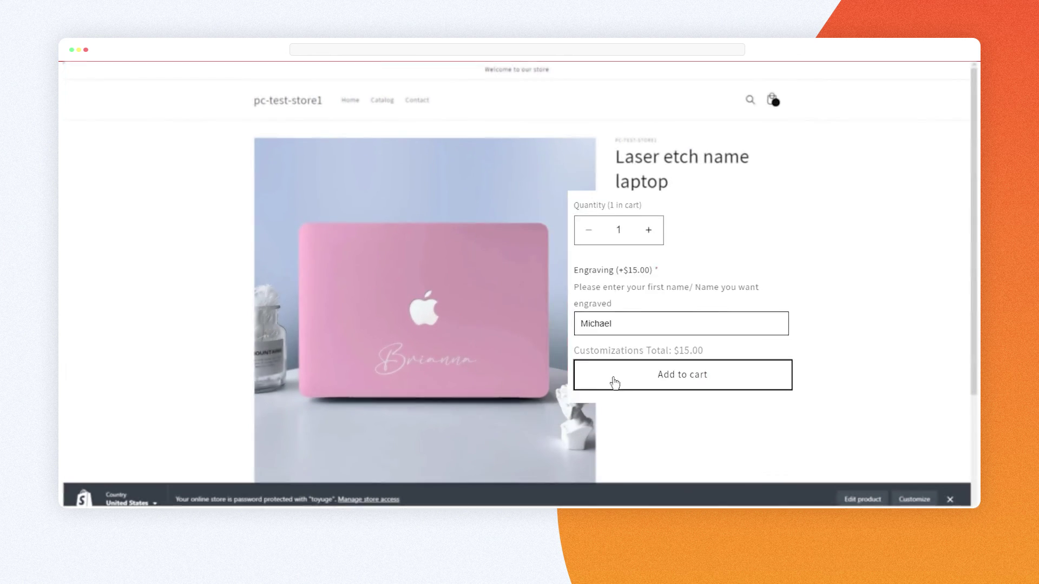
click(645, 360)
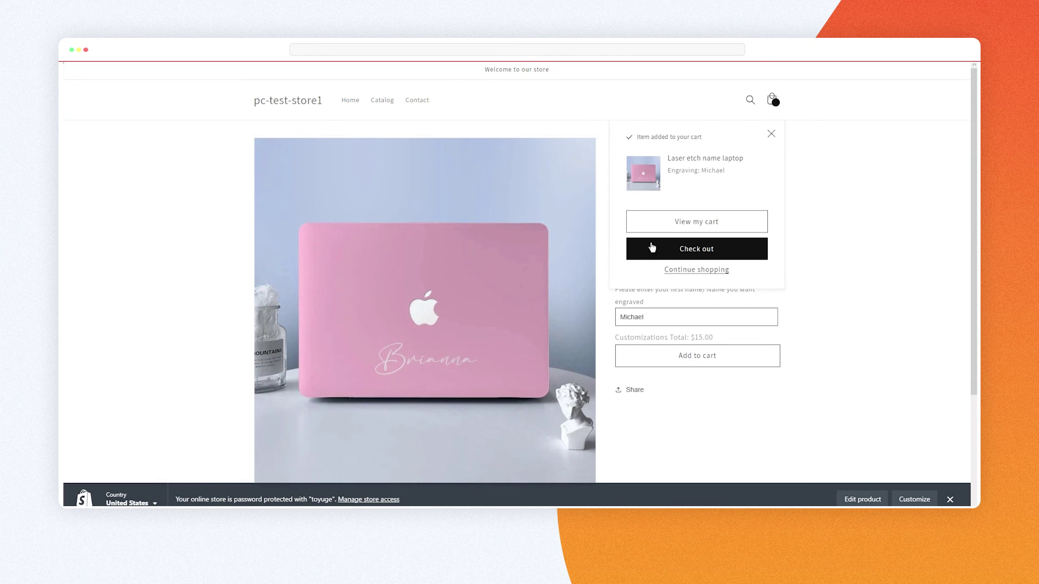
click(659, 222)
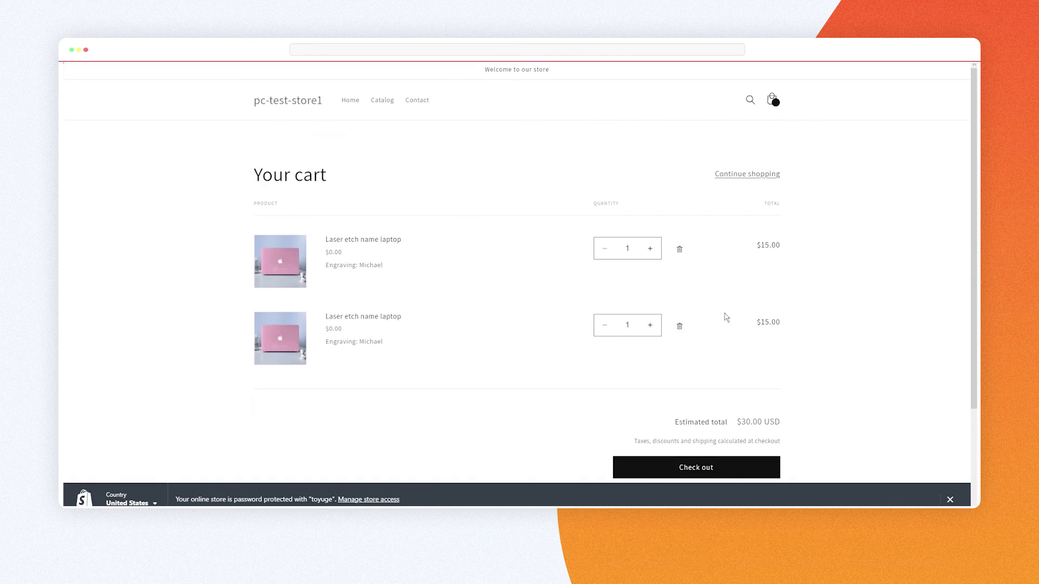